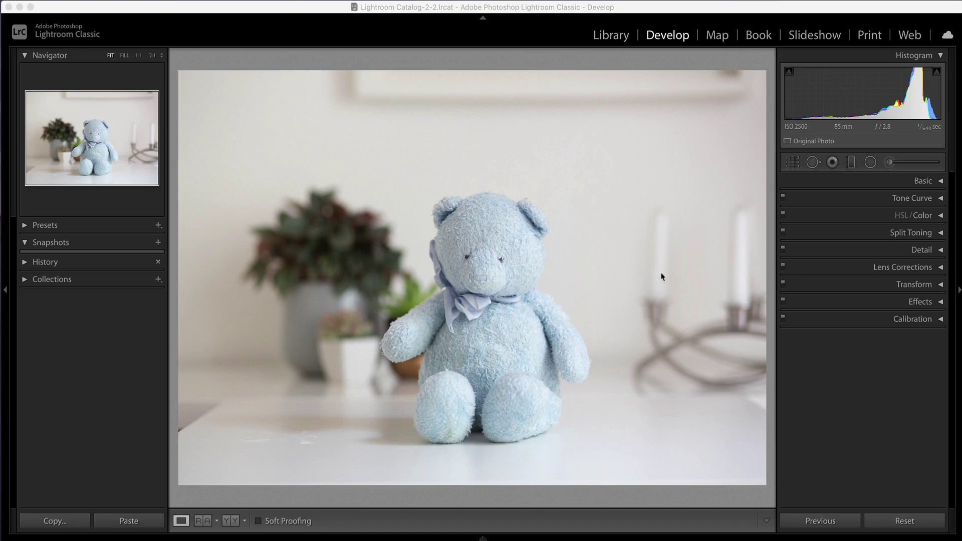
# Step: Switch from the Graduated and Radial Filters to the Adjustment Brush, with effects at 0 and size 16.0
pyautogui.click(850, 166)
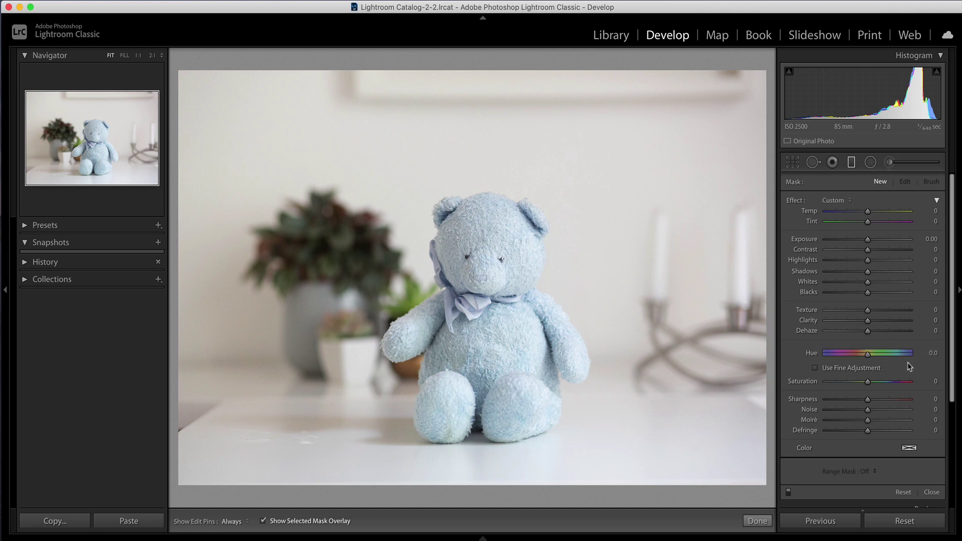
pyautogui.click(870, 162)
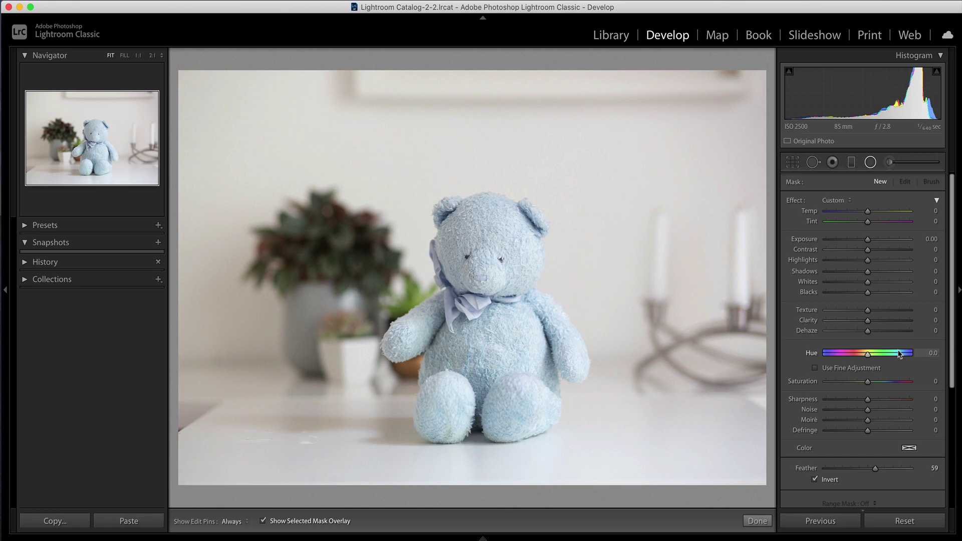
pyautogui.click(908, 164)
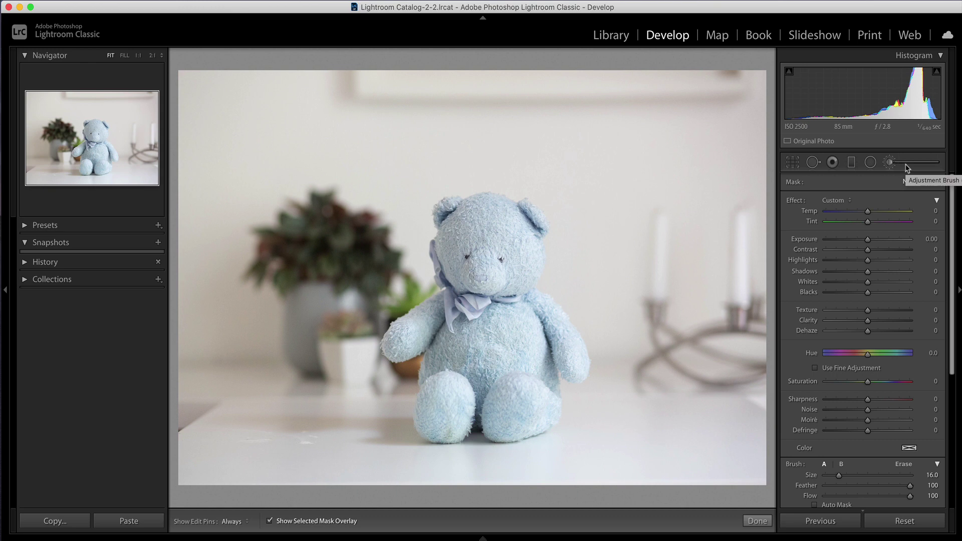
# Step: Paint a brush mask over the teddy bear's face and body with the red overlay shown, then hide the overlay
pyautogui.click(906, 166)
pyautogui.click(906, 167)
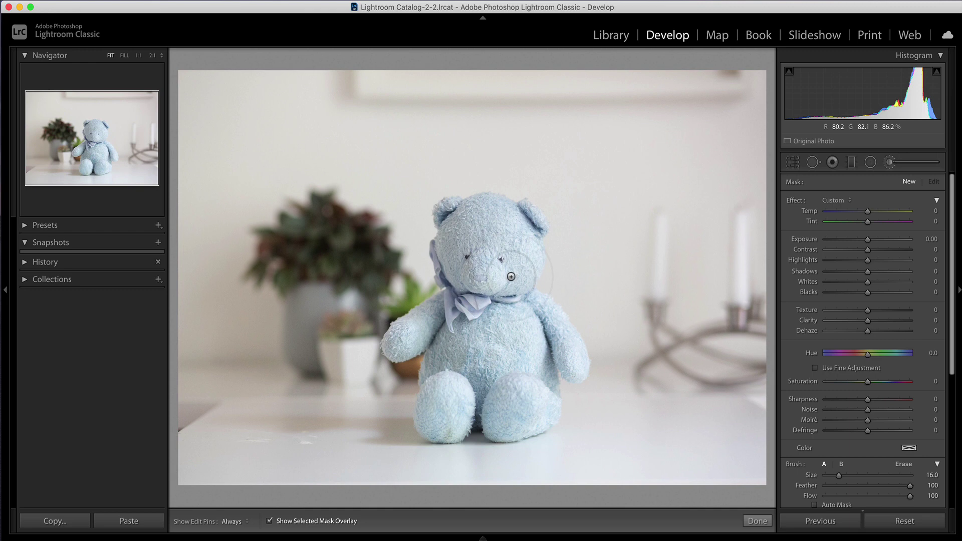
pyautogui.press('h')
pyautogui.moveTo(491, 263)
pyautogui.mouseDown()
pyautogui.moveTo(457, 222)
pyautogui.moveTo(503, 222)
pyautogui.moveTo(507, 246)
pyautogui.moveTo(524, 226)
pyautogui.moveTo(522, 296)
pyautogui.moveTo(541, 347)
pyautogui.moveTo(537, 333)
pyautogui.moveTo(562, 363)
pyautogui.moveTo(532, 401)
pyautogui.moveTo(513, 394)
pyautogui.moveTo(463, 420)
pyautogui.moveTo(539, 418)
pyautogui.moveTo(549, 410)
pyautogui.moveTo(461, 420)
pyautogui.moveTo(448, 406)
pyautogui.moveTo(441, 412)
pyautogui.moveTo(470, 386)
pyautogui.moveTo(462, 357)
pyautogui.moveTo(431, 356)
pyautogui.moveTo(429, 370)
pyautogui.moveTo(416, 345)
pyautogui.moveTo(406, 346)
pyautogui.moveTo(461, 292)
pyautogui.moveTo(424, 318)
pyautogui.moveTo(434, 298)
pyautogui.moveTo(439, 343)
pyautogui.mouseUp()
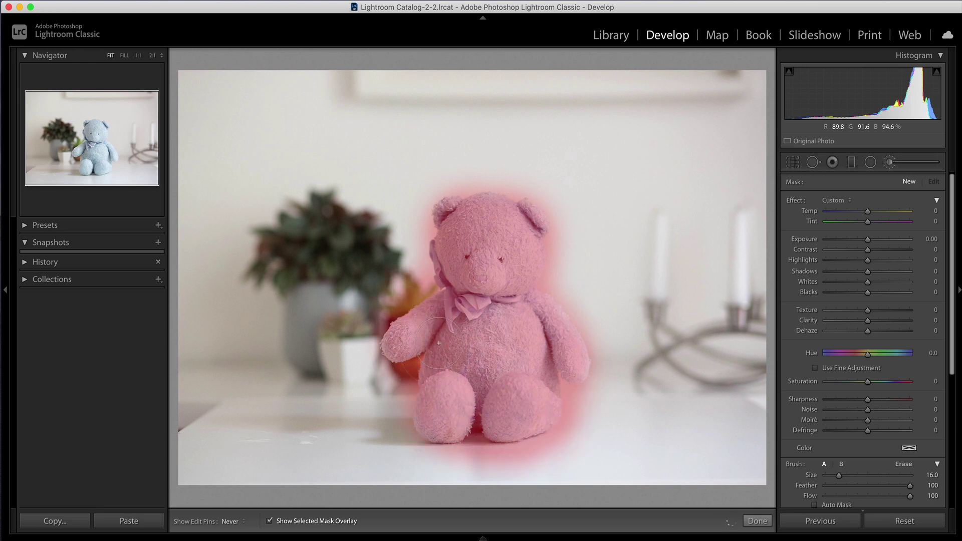
pyautogui.moveTo(481, 317); pyautogui.dragTo(481, 315)
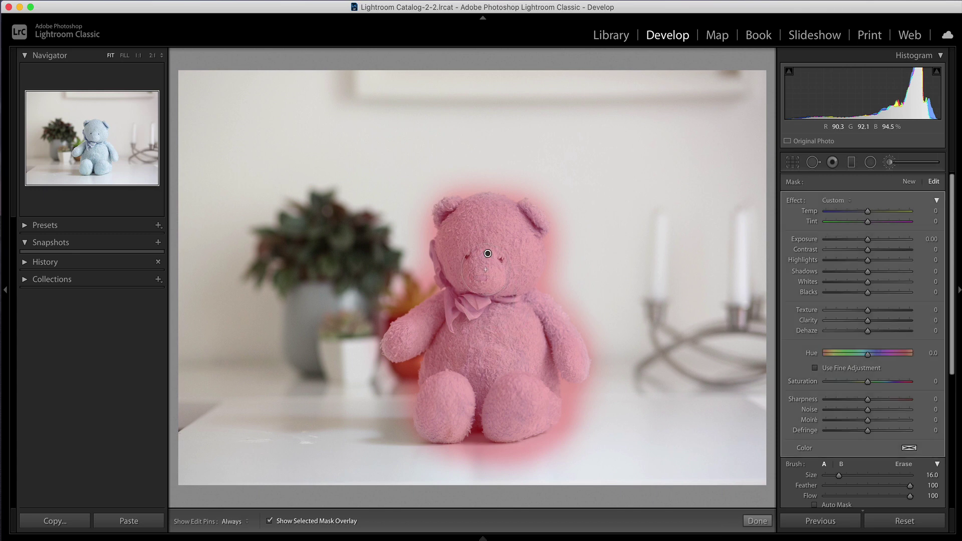
pyautogui.press('o')
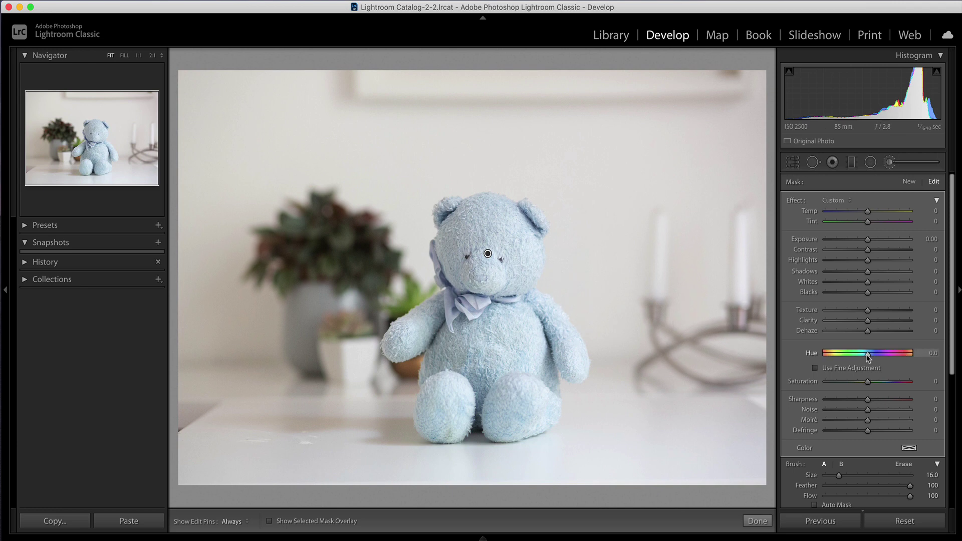
# Step: Set the bear mask's hue to 110.3 for pink, and erase spill from the pot at eraser size 5
pyautogui.moveTo(868, 357); pyautogui.dragTo(894, 359)
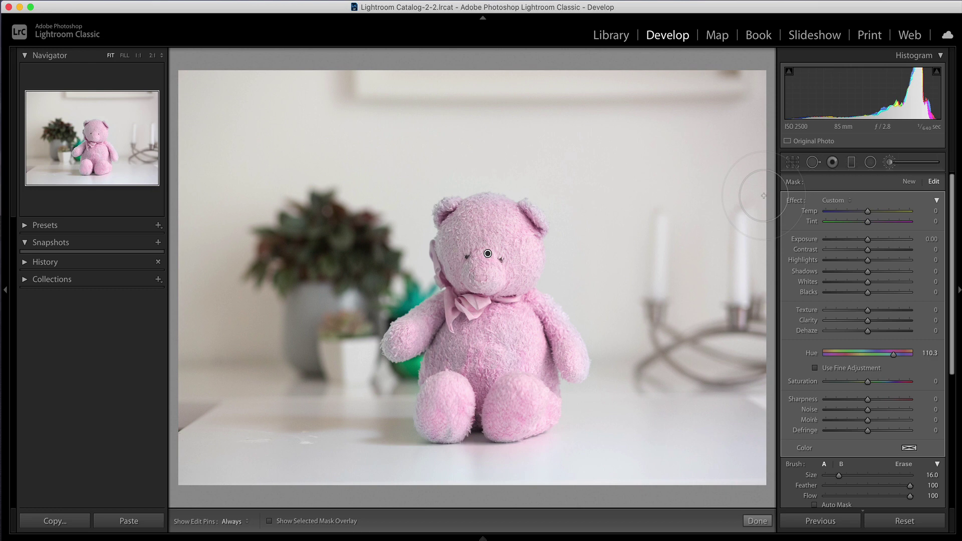
pyautogui.scroll(-2, 902, 390)
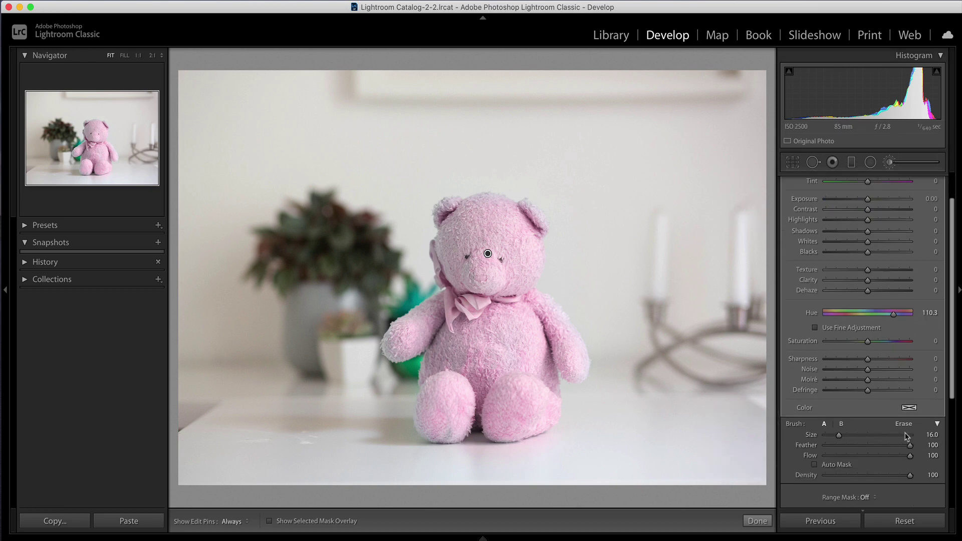
pyautogui.click(904, 425)
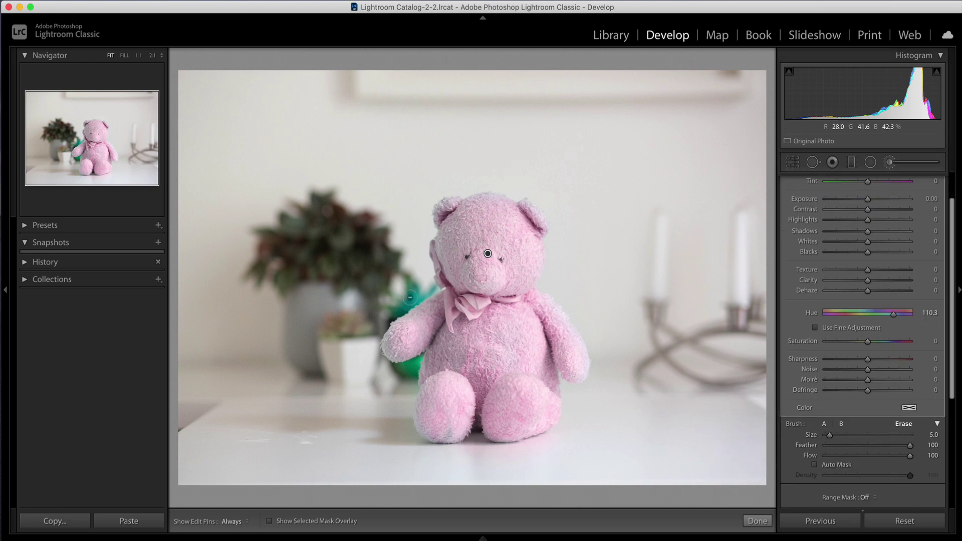
pyautogui.press('h')
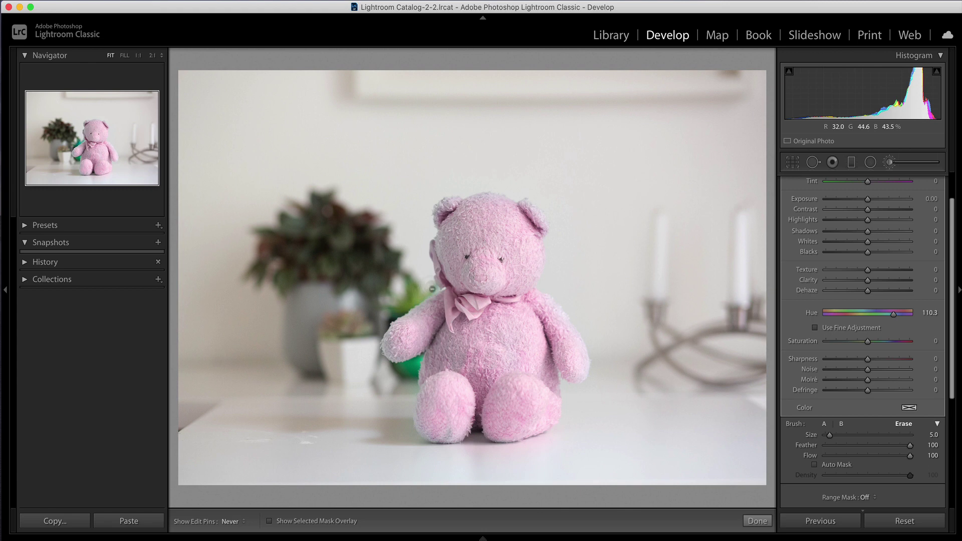
pyautogui.moveTo(382, 373); pyautogui.dragTo(415, 363)
pyautogui.press('h')
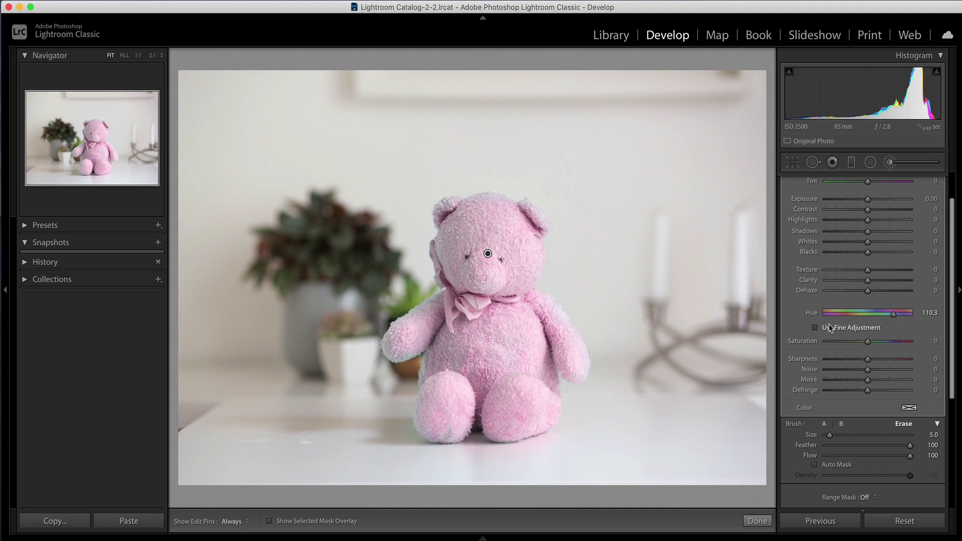
# Step: Finish the teddy bear brush edit and open the lollipop photo from the filmstrip
pyautogui.click(757, 521)
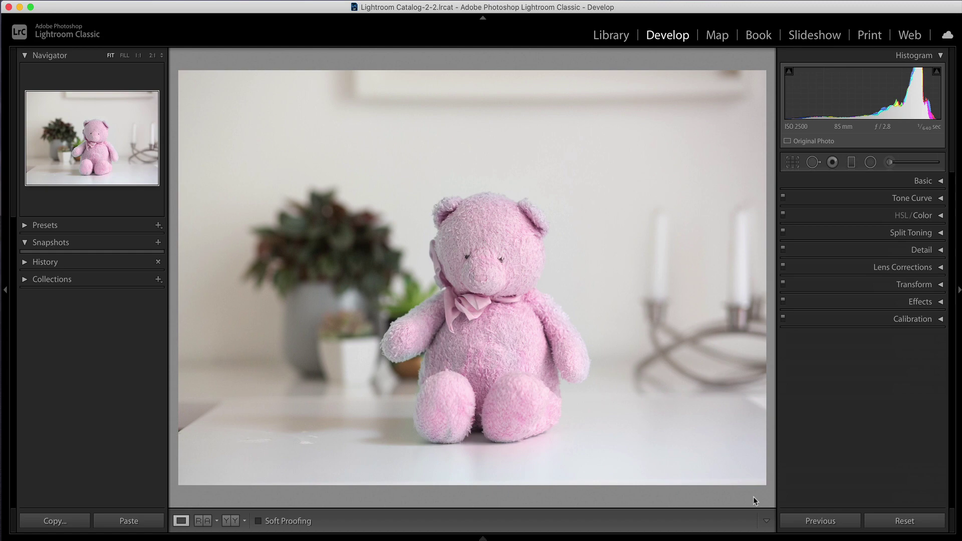
pyautogui.moveTo(488, 537)
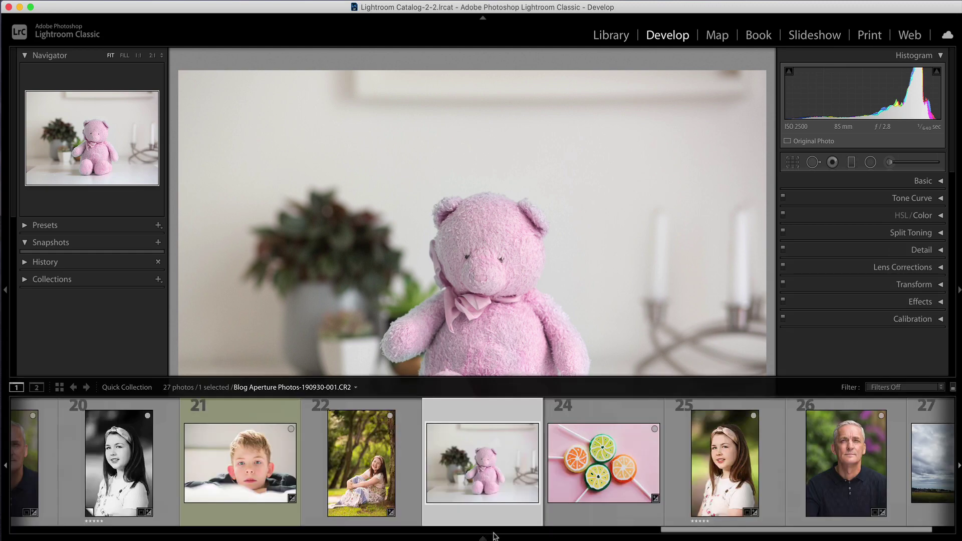
pyautogui.click(575, 489)
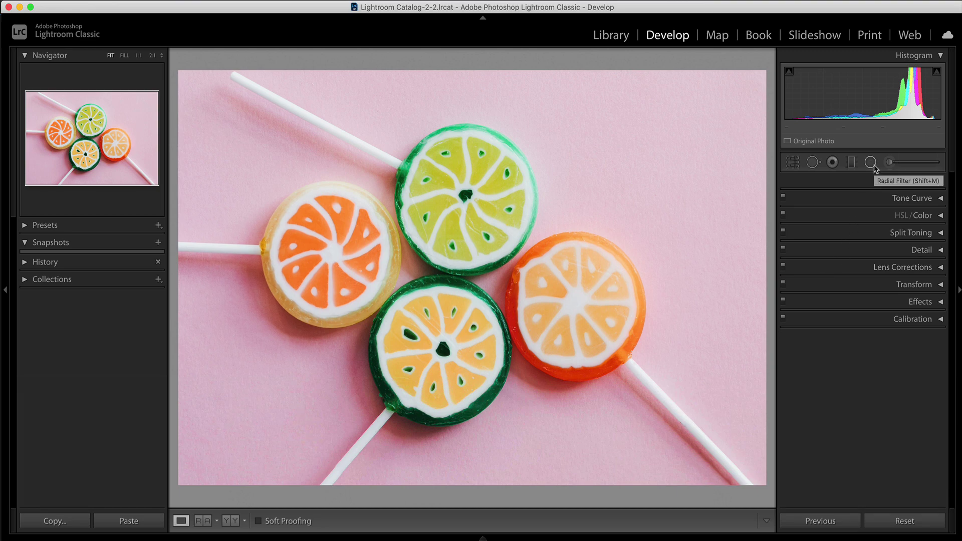
# Step: Draw a radial filter ellipse and fit it snugly around the bottom green-rimmed lollipop
pyautogui.click(871, 164)
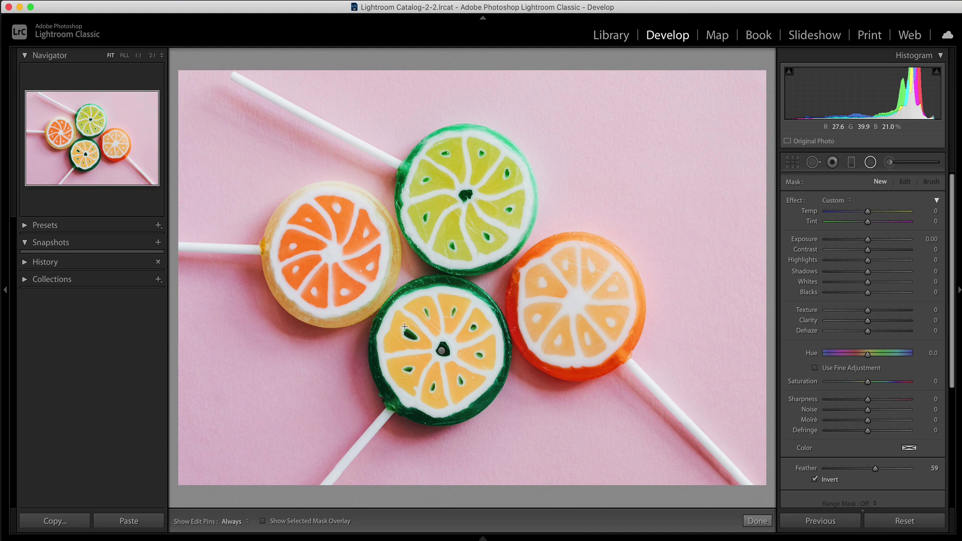
pyautogui.moveTo(404, 327); pyautogui.dragTo(487, 417)
pyautogui.moveTo(452, 344); pyautogui.dragTo(488, 363)
pyautogui.moveTo(440, 436); pyautogui.dragTo(441, 432)
pyautogui.moveTo(440, 257); pyautogui.dragTo(440, 262)
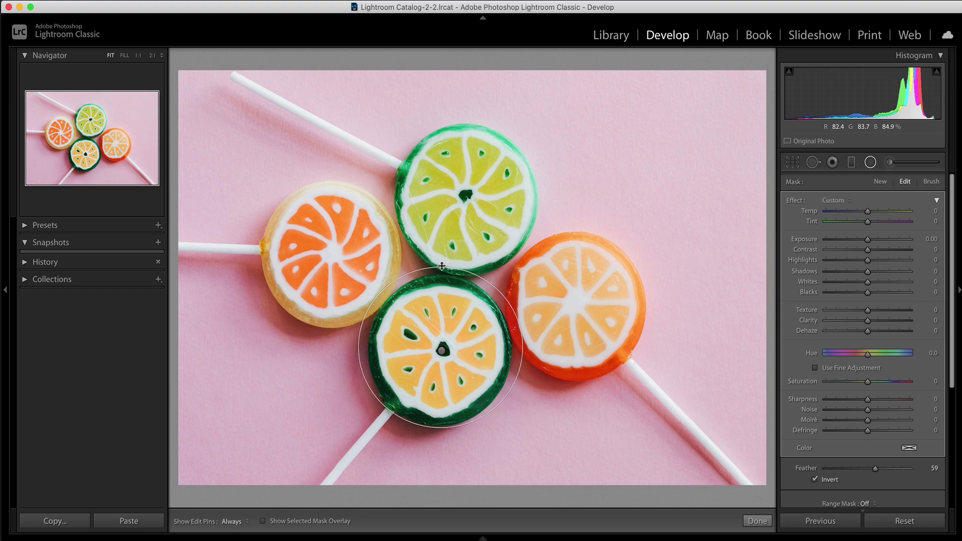
pyautogui.moveTo(522, 347); pyautogui.dragTo(516, 347)
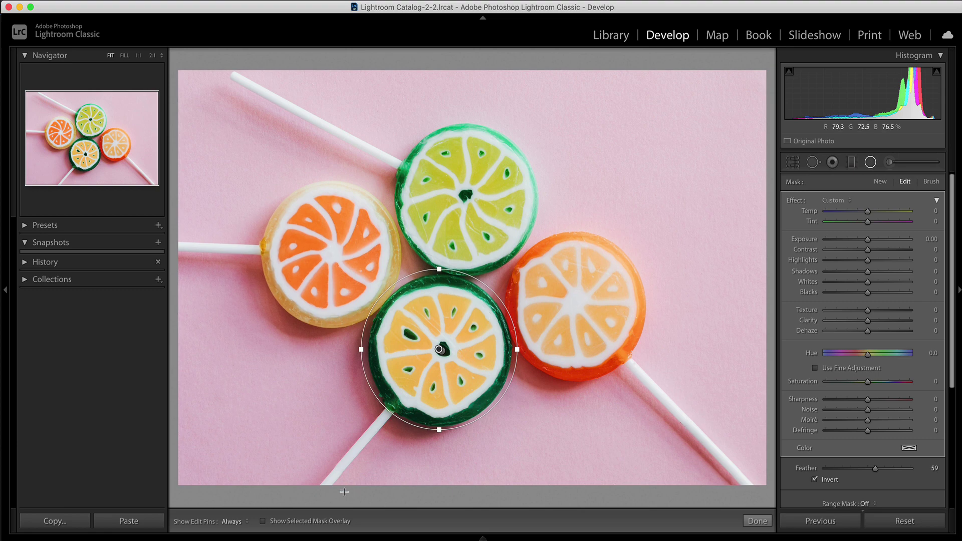
# Step: Check the radial filter's coverage with the mask overlay and the Invert toggle, then hide the overlay
pyautogui.click(263, 522)
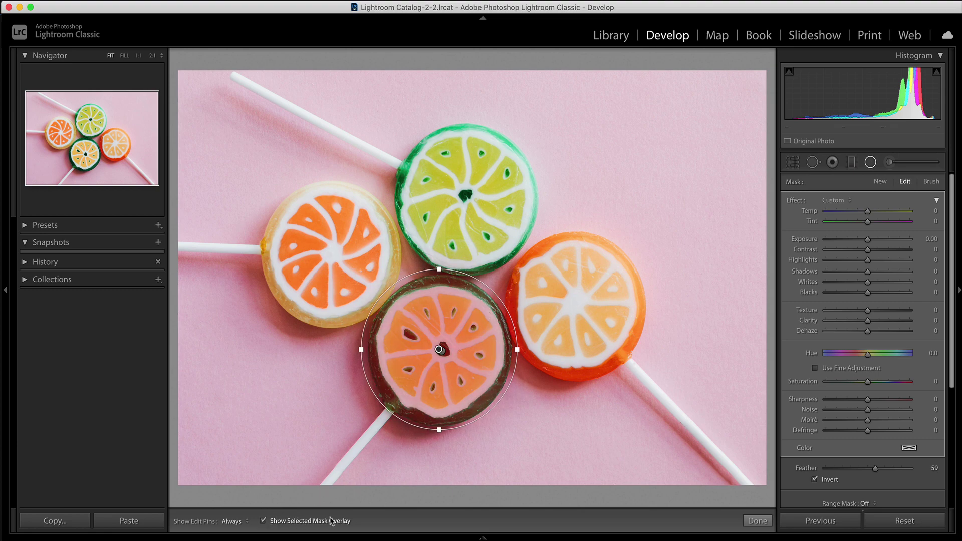
pyautogui.click(815, 480)
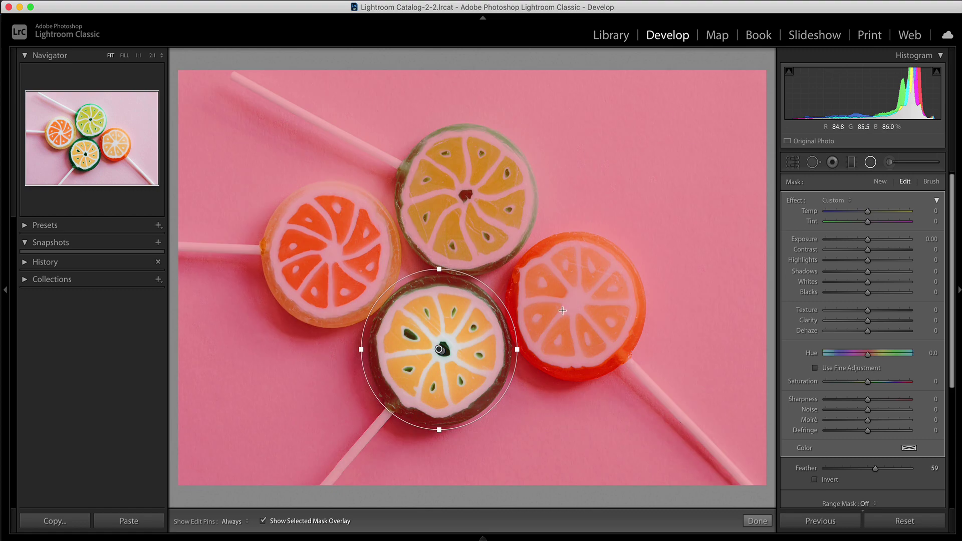
pyautogui.click(815, 480)
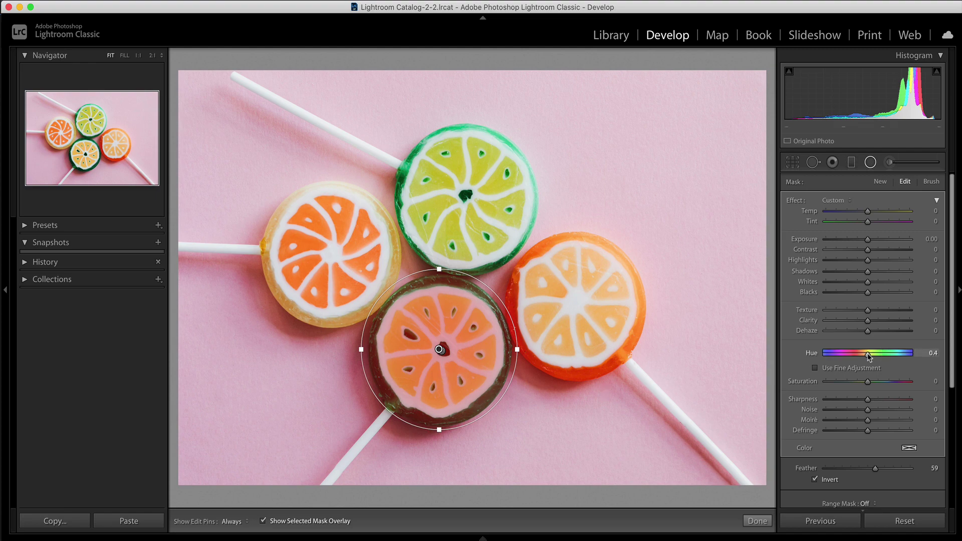
pyautogui.press('o')
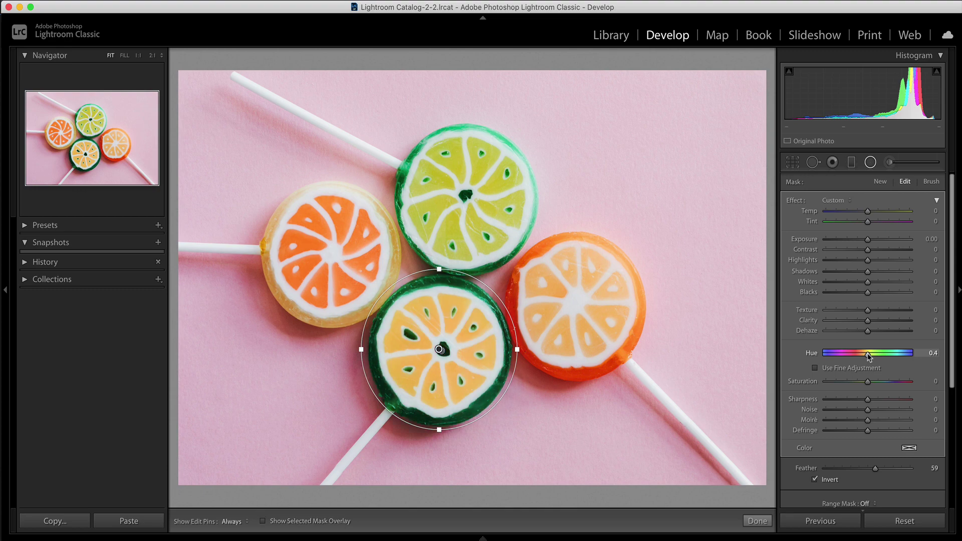
# Step: Adjust the radial filter's hue to 15.1 to shift the lollipop's orange centre
pyautogui.moveTo(869, 355); pyautogui.dragTo(830, 362)
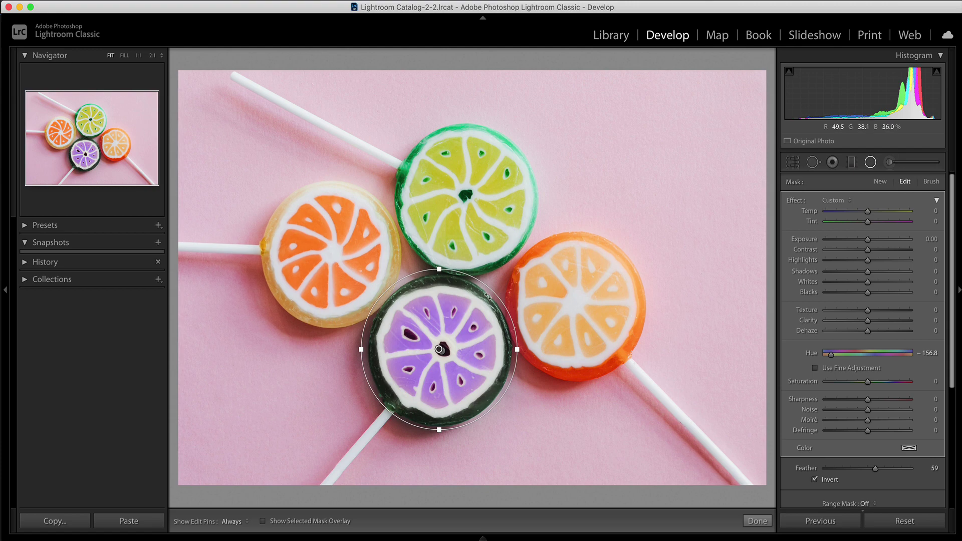
pyautogui.moveTo(830, 354); pyautogui.dragTo(861, 362)
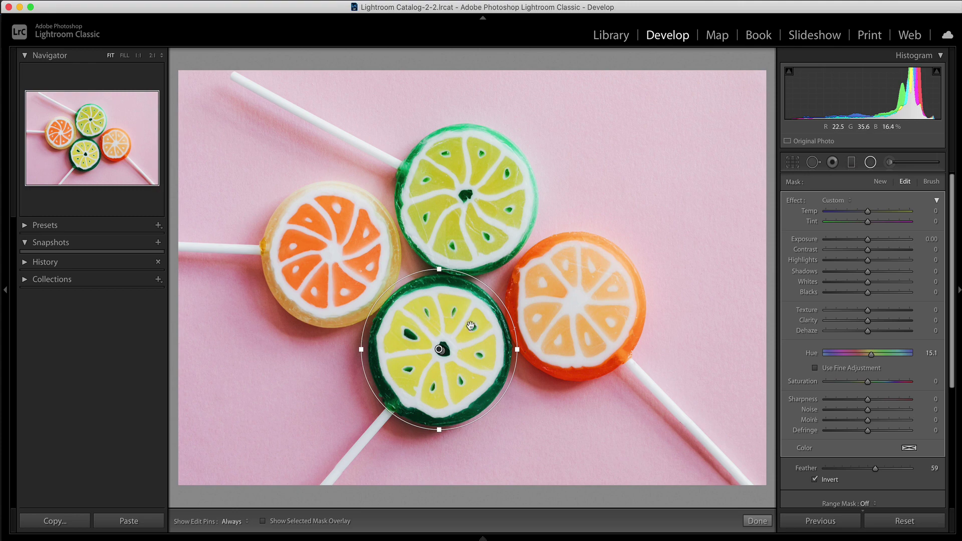
pyautogui.scroll(-2, 858, 387)
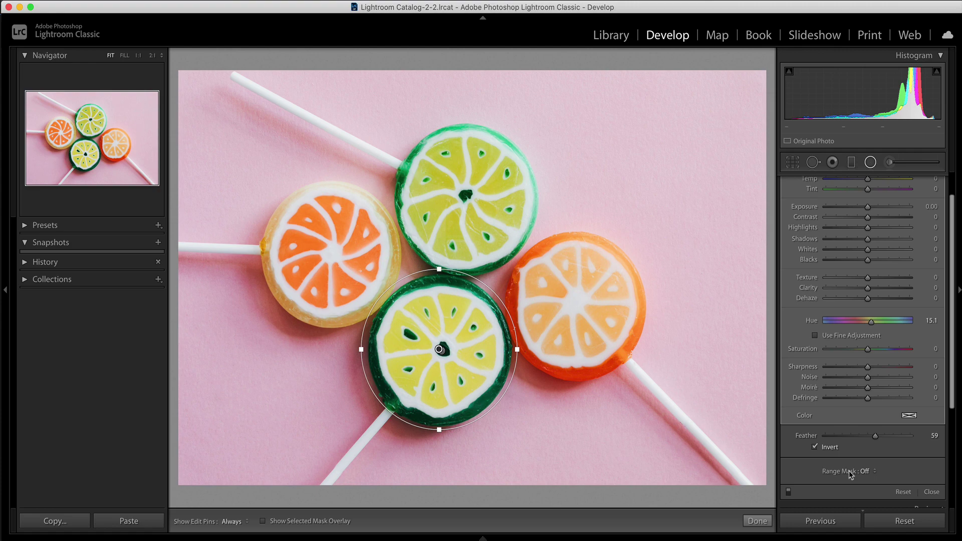
# Step: Limit the filter to a Color range sampled from the lollipop, then set hue to -142.8
pyautogui.click(875, 472)
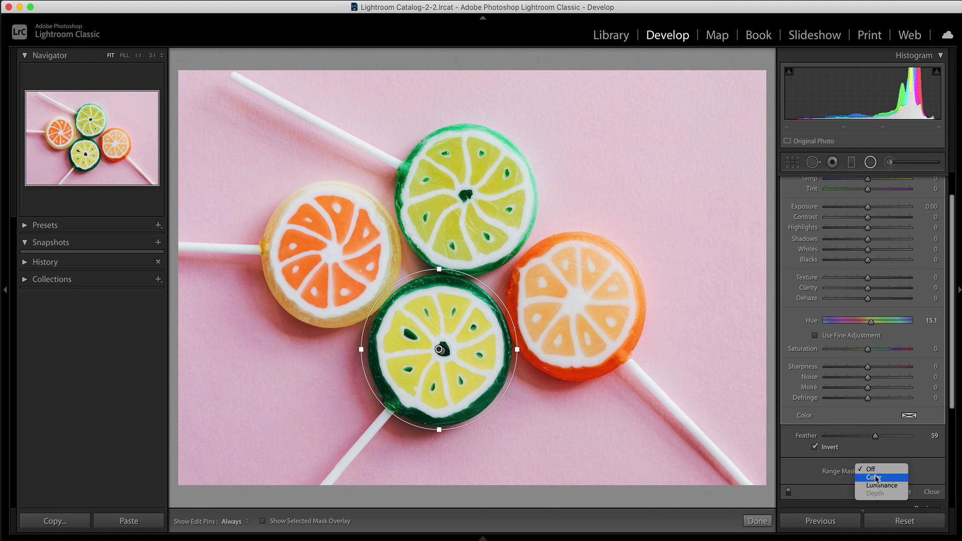
pyautogui.click(876, 478)
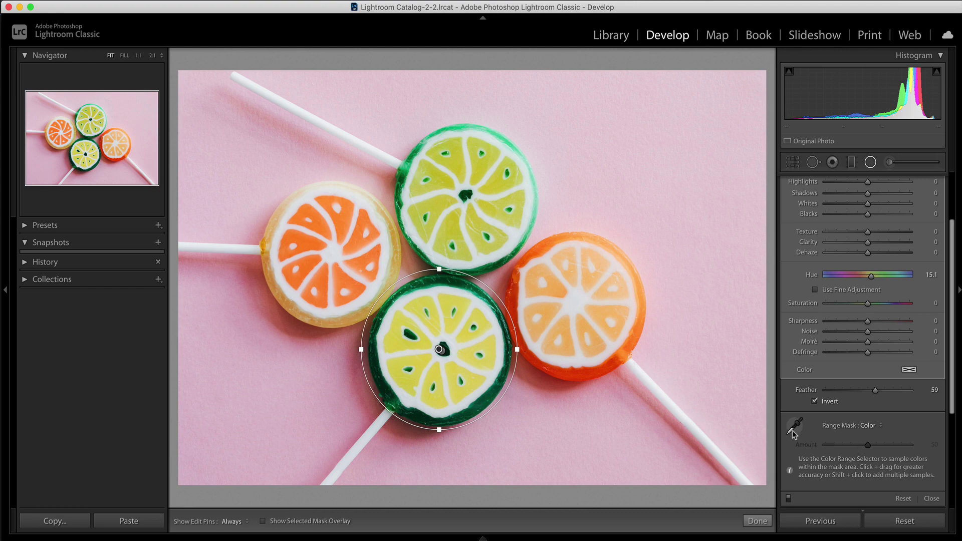
pyautogui.click(794, 427)
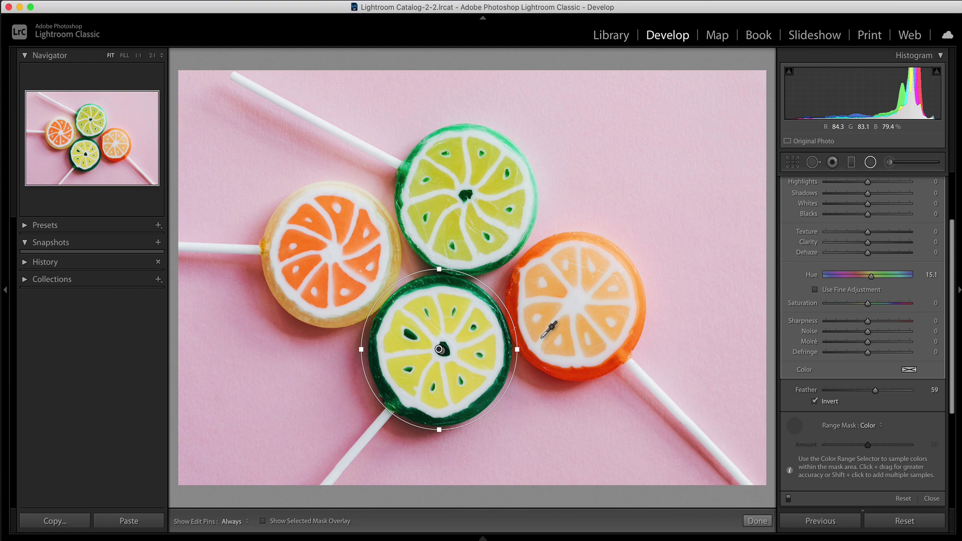
pyautogui.click(449, 301)
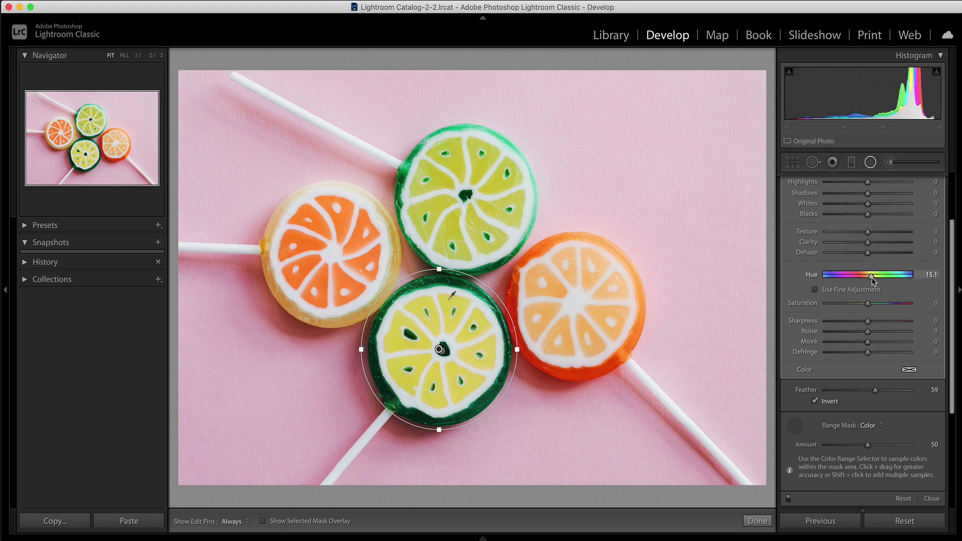
pyautogui.moveTo(871, 275); pyautogui.dragTo(840, 290)
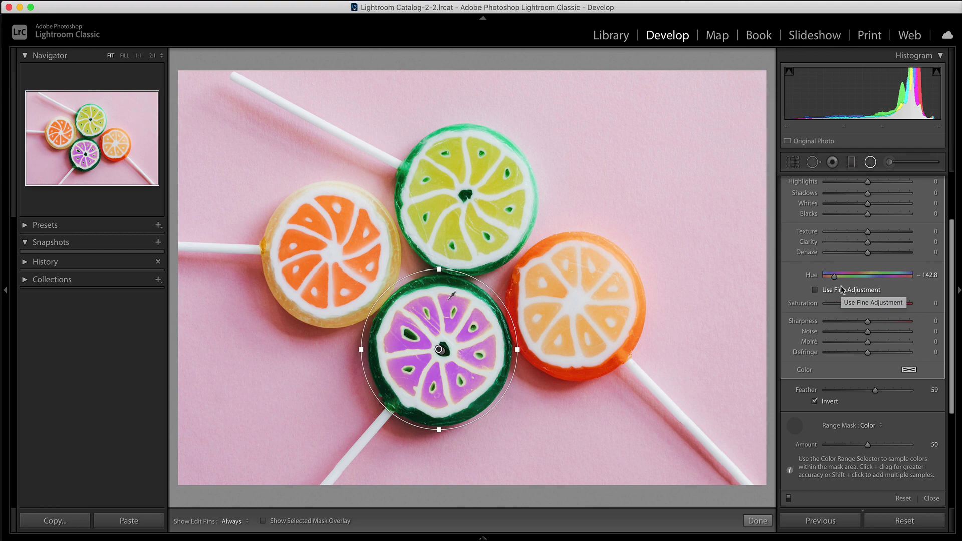
# Step: Finish the lollipop edit, open the man's portrait with the filmstrip hidden, and select the Adjustment Brush
pyautogui.click(761, 521)
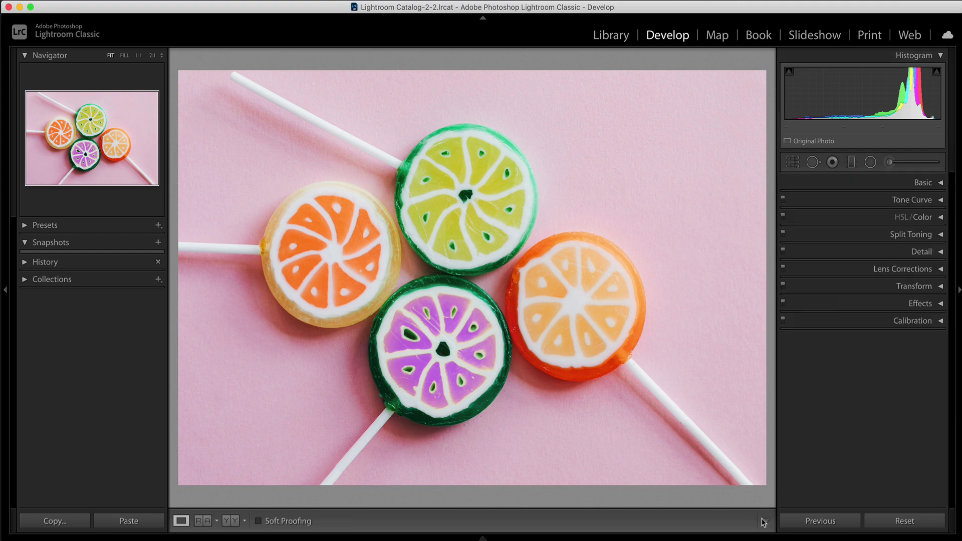
pyautogui.click(486, 537)
pyautogui.press('Right')
pyautogui.press('Right')
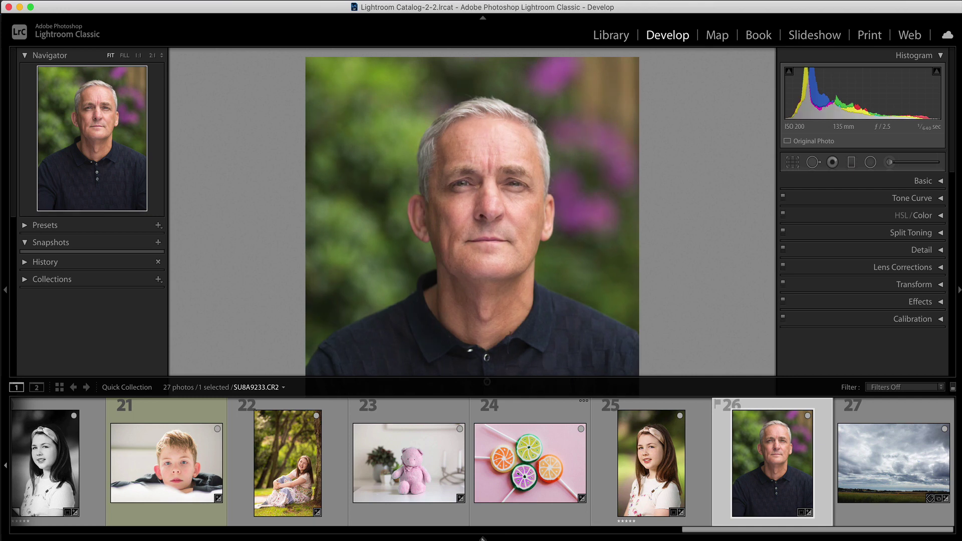
pyautogui.press('t')
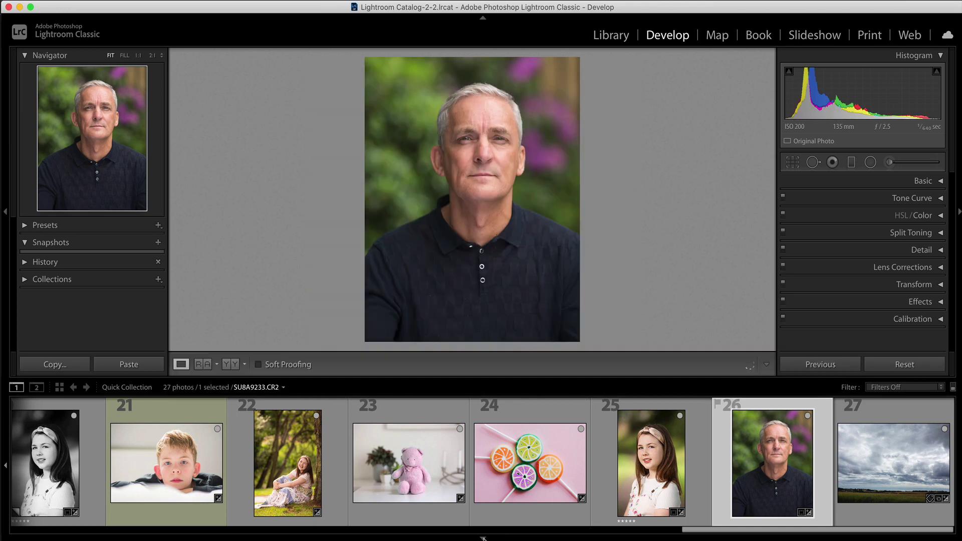
pyautogui.click(483, 538)
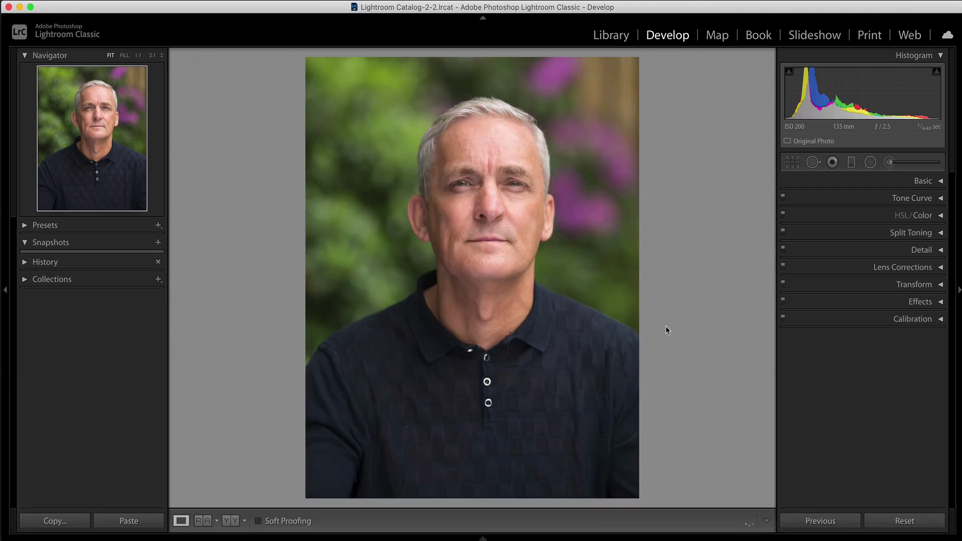
pyautogui.click(910, 164)
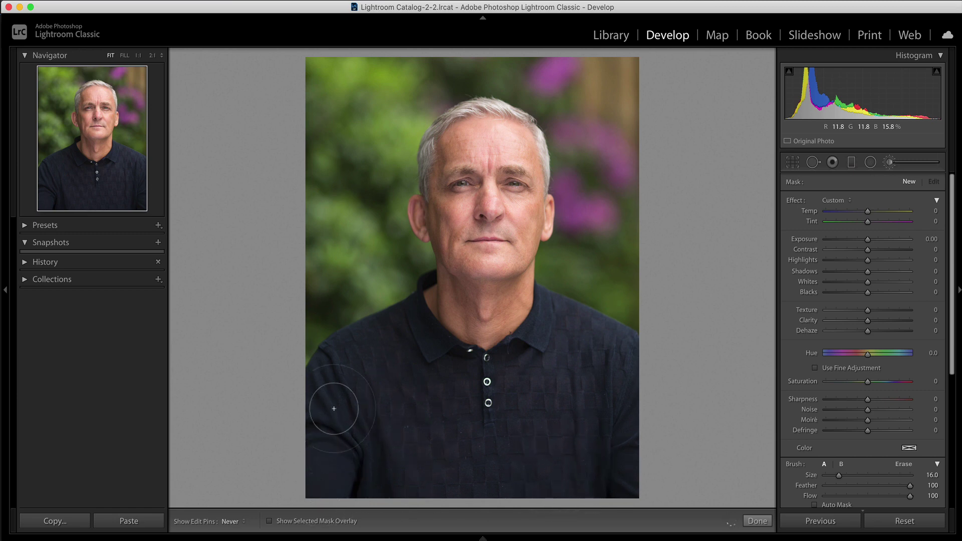
# Step: Paint a brush mask from the collar over the man's navy shirt, checking it with the red overlay
pyautogui.click(513, 352)
pyautogui.press('h')
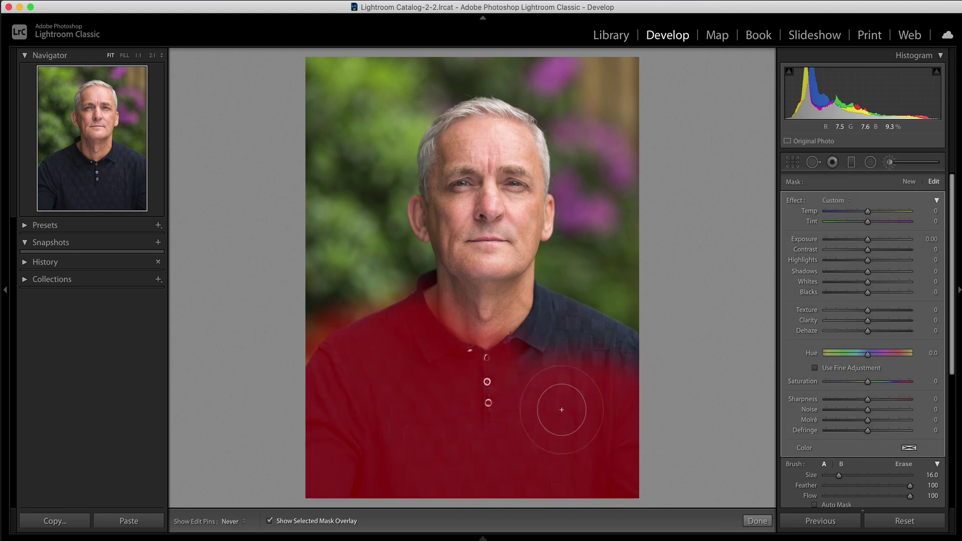
pyautogui.moveTo(545, 356)
pyautogui.mouseDown()
pyautogui.moveTo(548, 308)
pyautogui.moveTo(662, 351)
pyautogui.moveTo(562, 346)
pyautogui.moveTo(548, 311)
pyautogui.mouseUp()
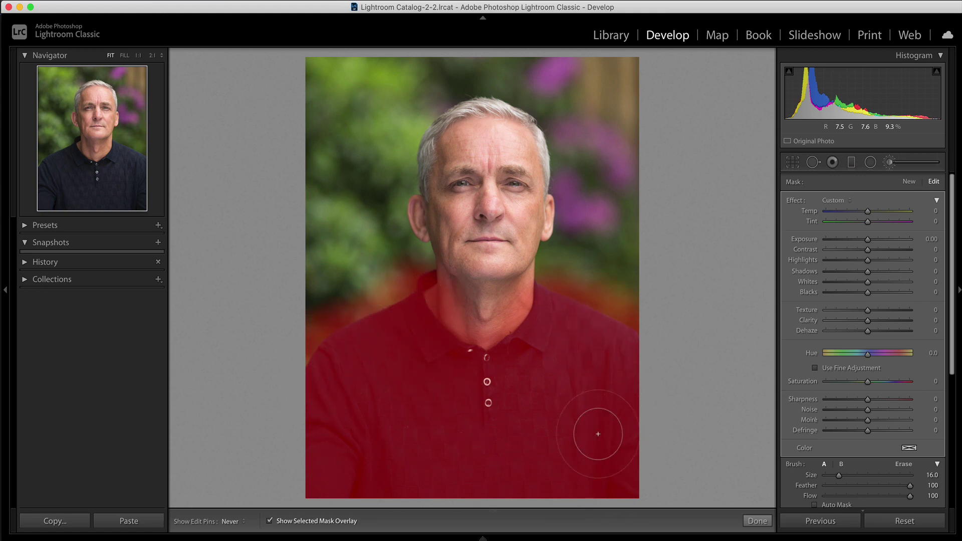
pyautogui.press('h')
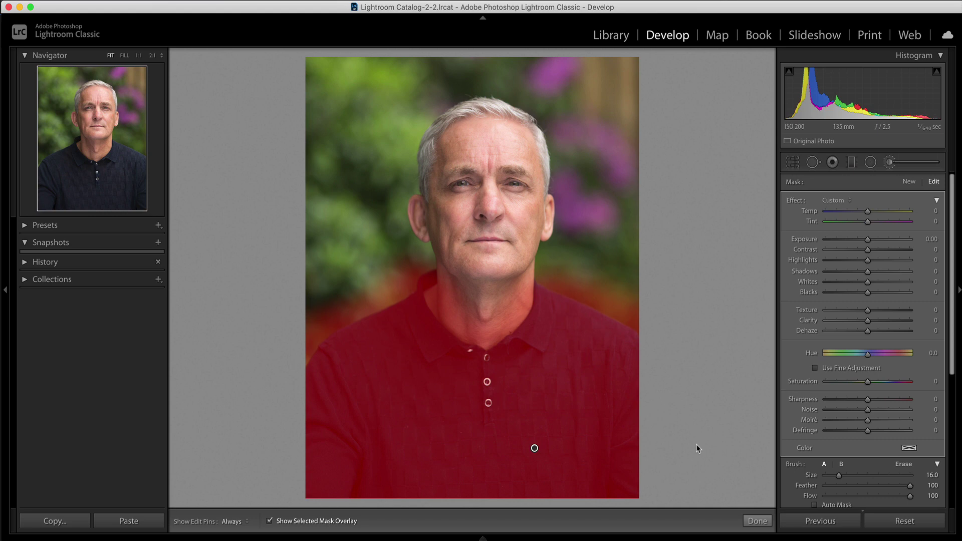
pyautogui.press('o')
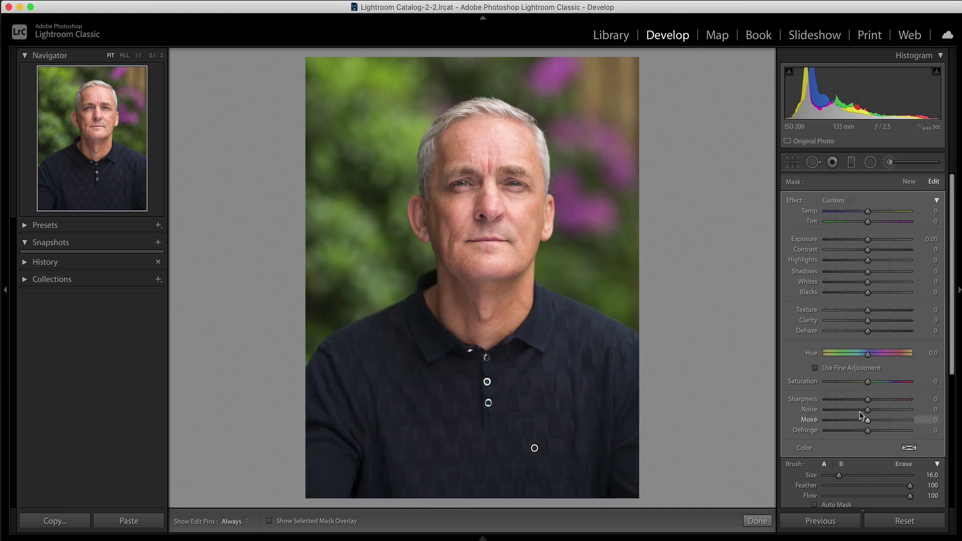
# Step: Drag the shirt mask's Hue to -43.5 so the navy shirt becomes dark green
pyautogui.moveTo(866, 357)
pyautogui.mouseDown()
pyautogui.moveTo(842, 357)
pyautogui.moveTo(908, 357)
pyautogui.moveTo(844, 358)
pyautogui.moveTo(858, 360)
pyautogui.mouseUp()
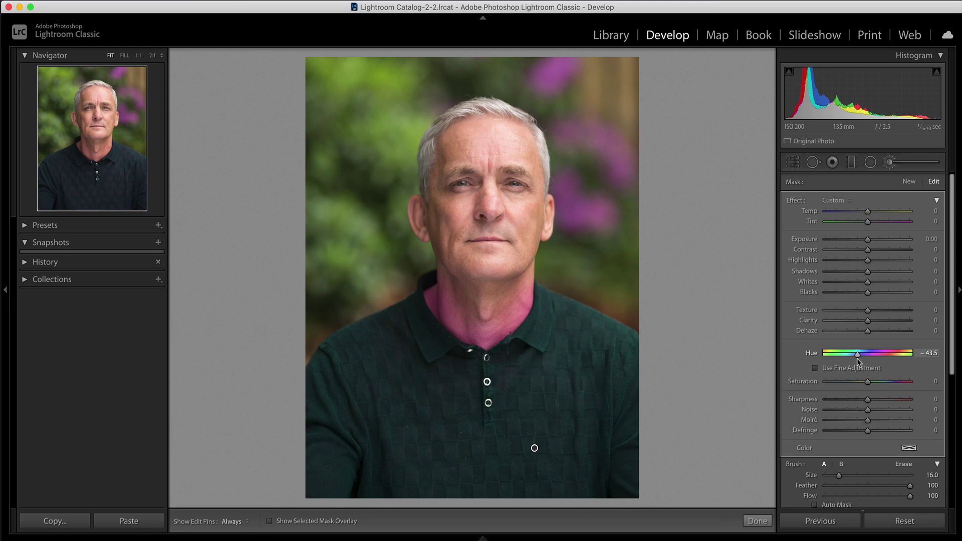
pyautogui.scroll(-5, 869, 448)
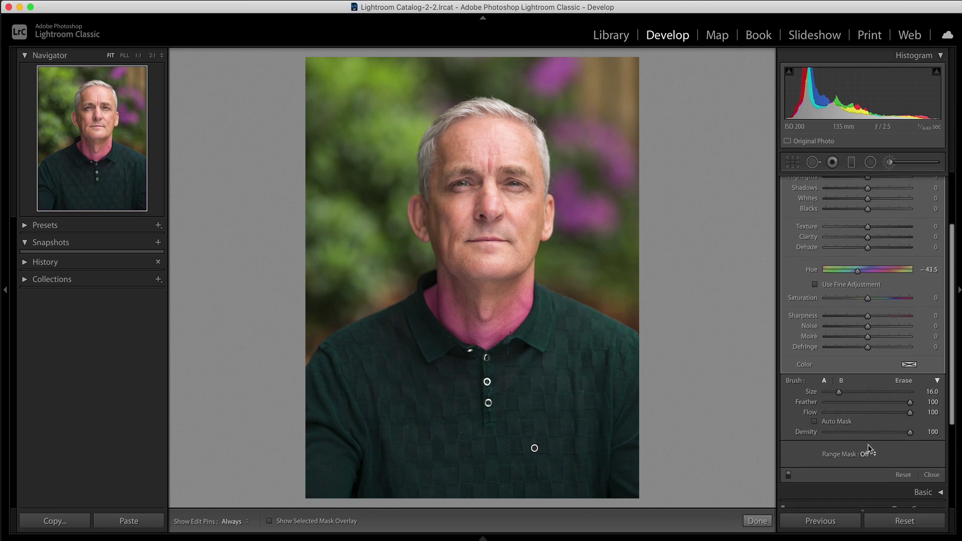
# Step: Set Range Mask to Color and sample the shirt so the neck loses its pink spill
pyautogui.click(867, 456)
pyautogui.click(870, 453)
pyautogui.click(871, 457)
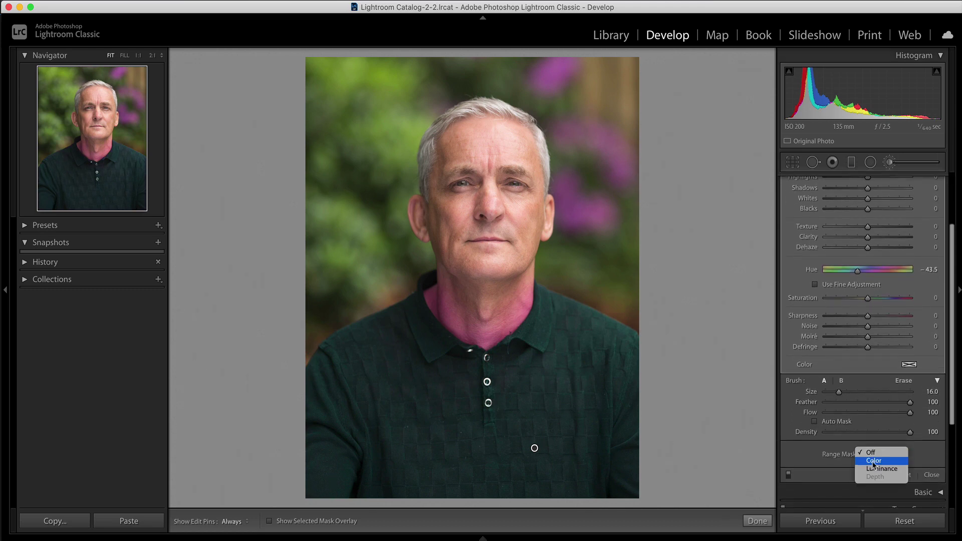
pyautogui.click(873, 461)
pyautogui.click(794, 454)
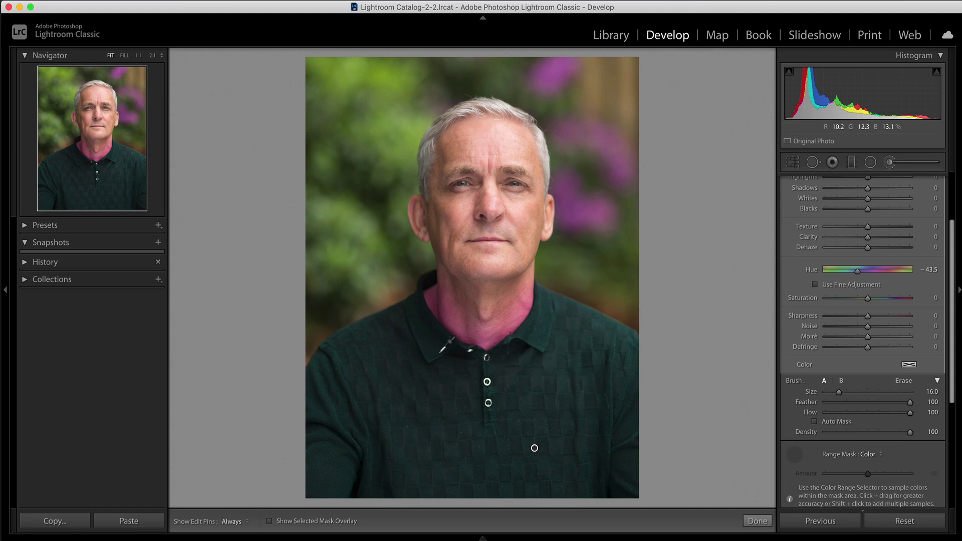
pyautogui.click(396, 361)
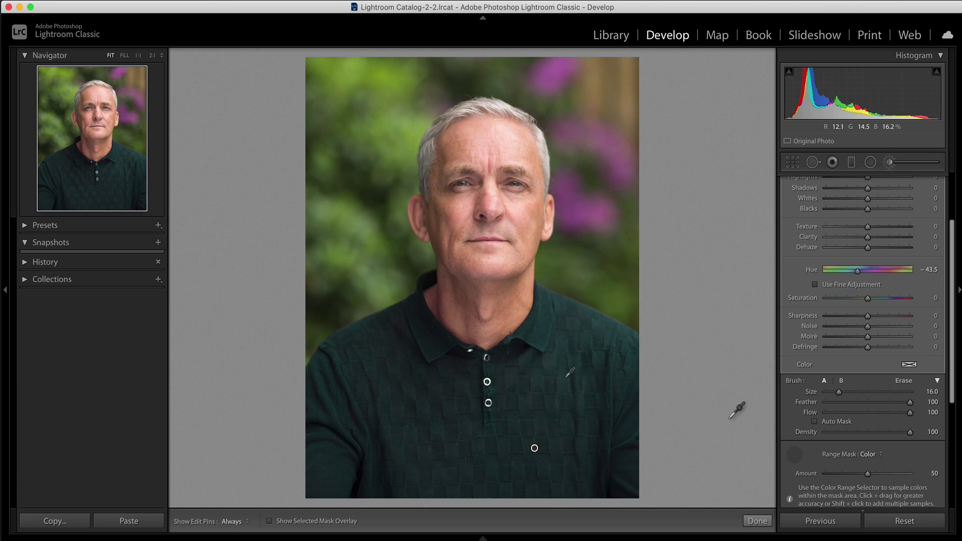
# Step: Switch the shirt mask brush to Erase at size 5 to clean the neck edge
pyautogui.scroll(4, 838, 412)
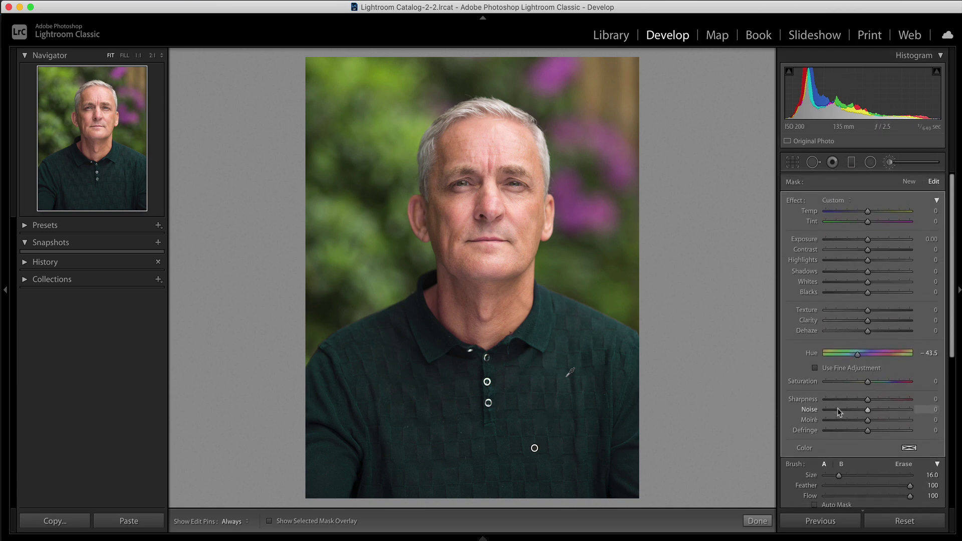
pyautogui.scroll(-2, 882, 426)
pyautogui.click(904, 435)
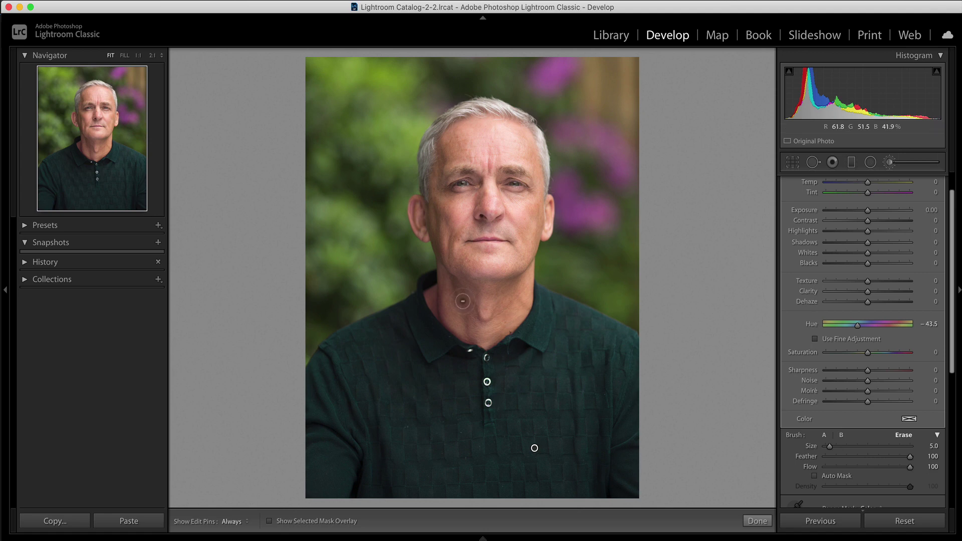
pyautogui.press('h')
pyautogui.press('h')
# Step: Finish the shirt edit, open the boy's portrait SU8A9037-Edit.psd, and hide the filmstrip
pyautogui.click(757, 521)
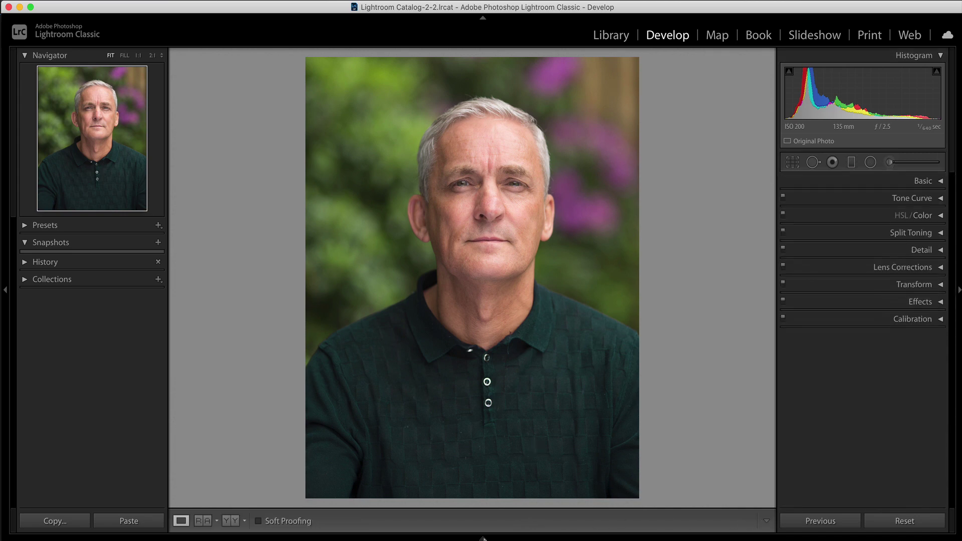
pyautogui.moveTo(482, 539)
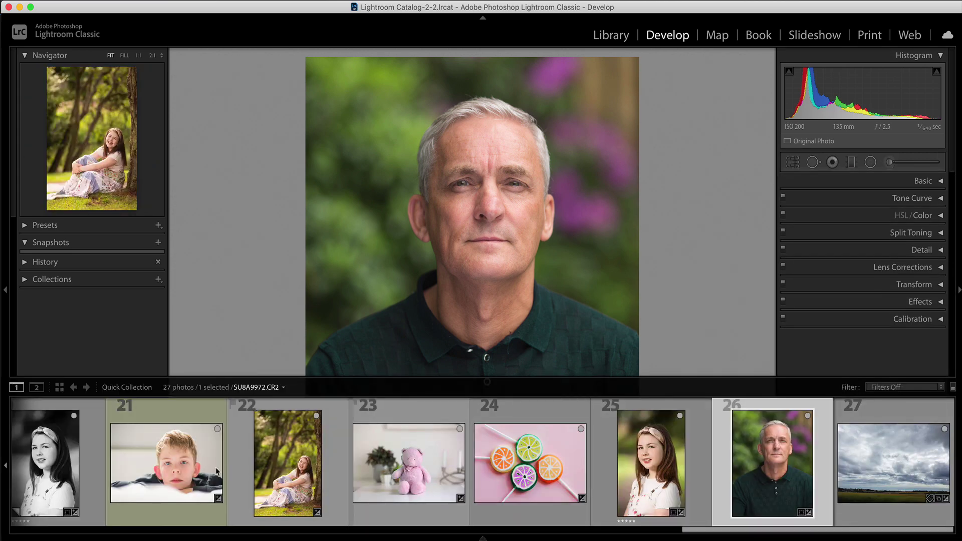
pyautogui.click(181, 468)
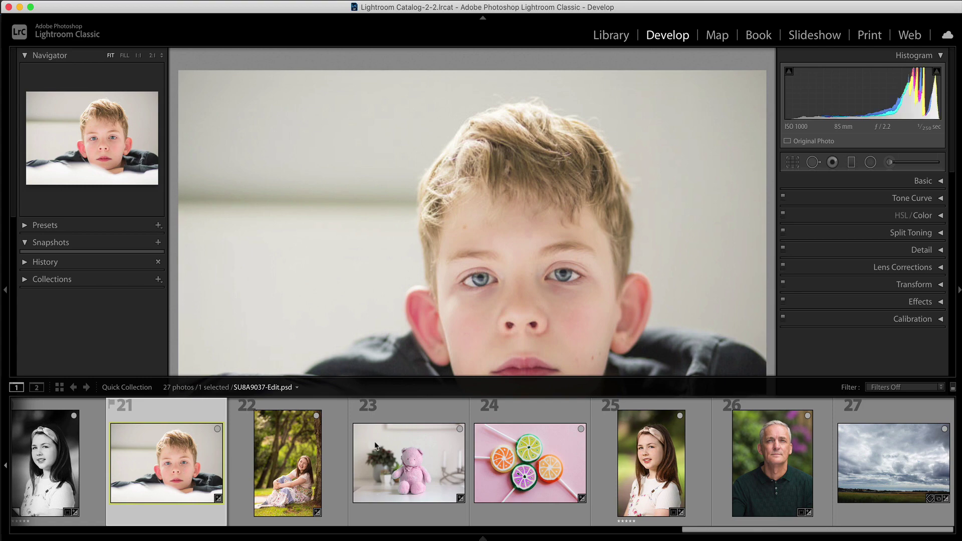
pyautogui.click(481, 539)
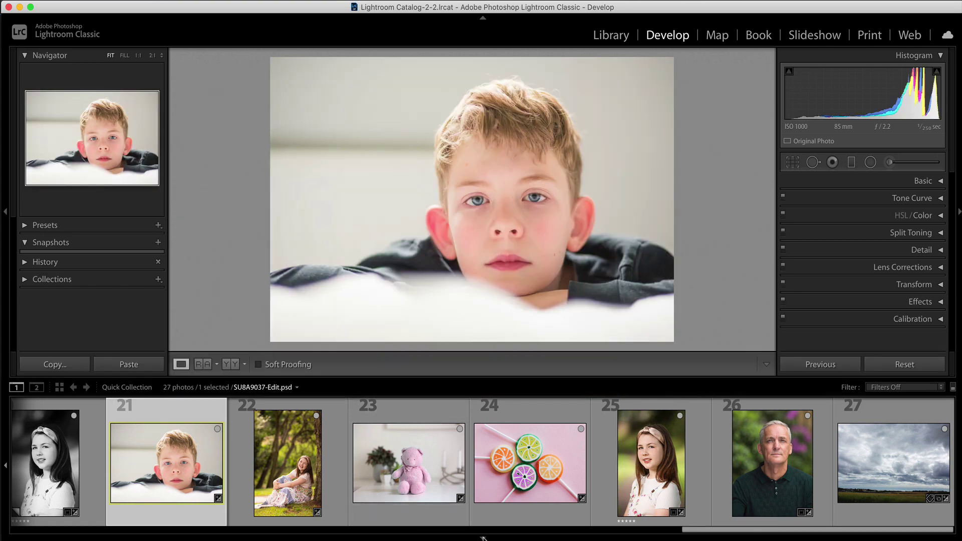
pyautogui.click(482, 538)
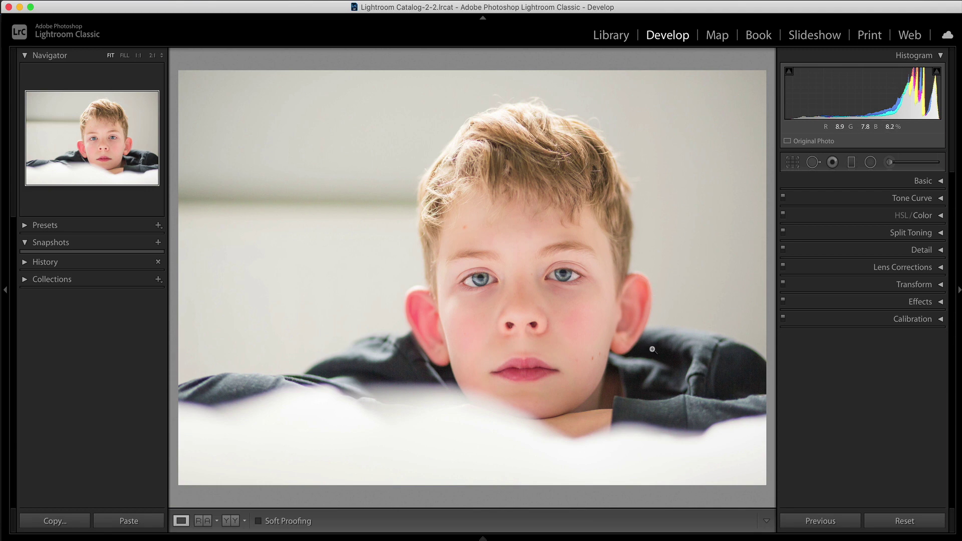
# Step: Draw a radial filter ellipse and position it over the boy's red ear
pyautogui.click(871, 162)
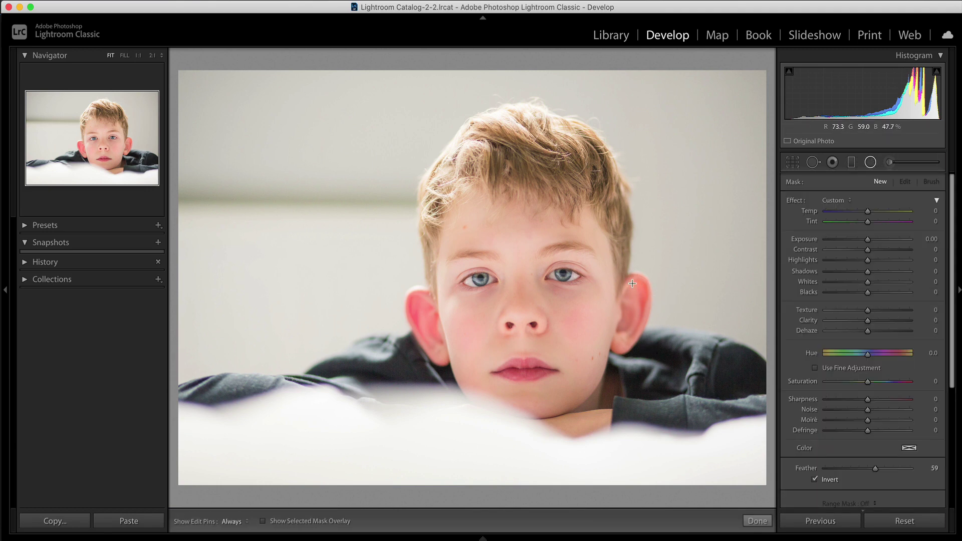
pyautogui.moveTo(629, 277); pyautogui.dragTo(658, 340)
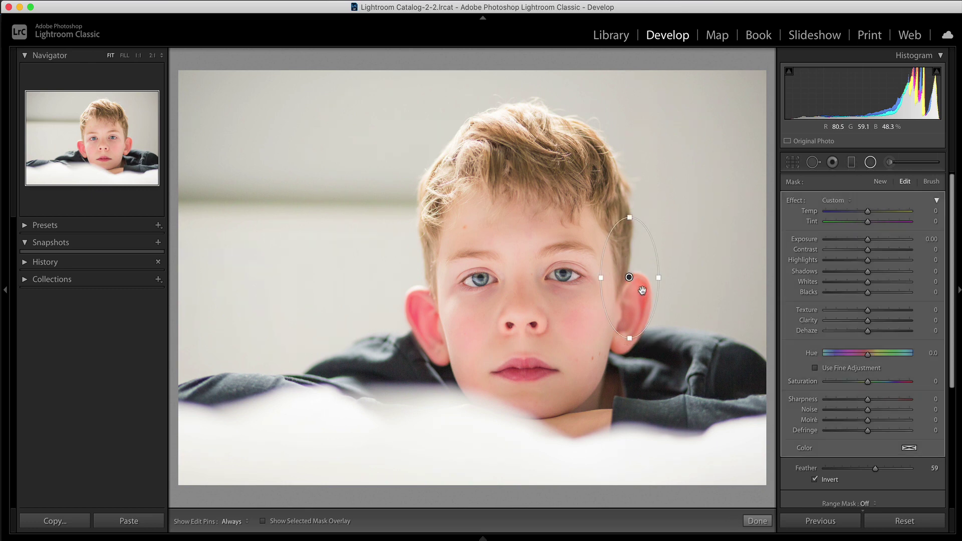
pyautogui.moveTo(643, 291); pyautogui.dragTo(643, 322)
pyautogui.moveTo(868, 353)
pyautogui.mouseDown()
pyautogui.moveTo(835, 355)
pyautogui.moveTo(885, 356)
pyautogui.moveTo(855, 353)
pyautogui.mouseUp()
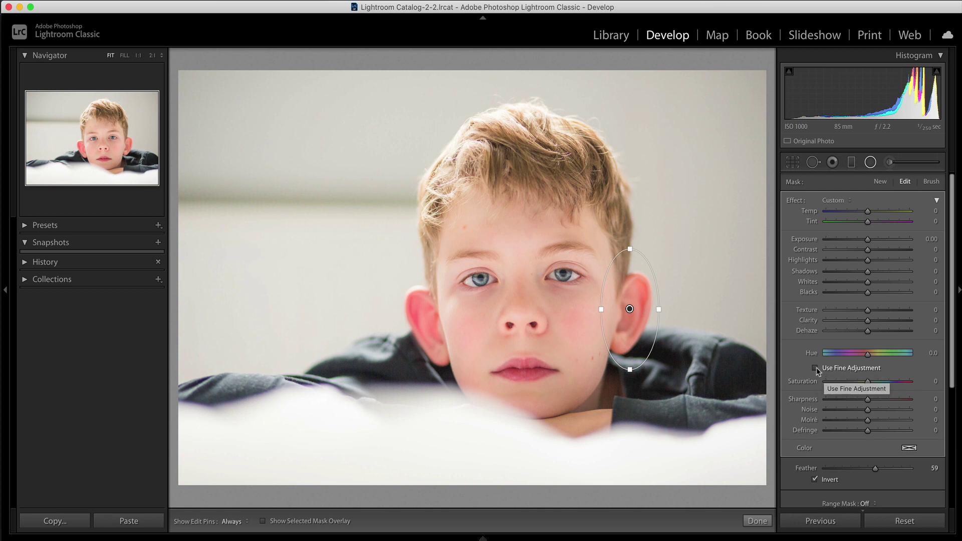
# Step: Enable Use Fine Adjustment and shift the ear filter's hue to about 2.8
pyautogui.click(815, 367)
pyautogui.moveTo(869, 354)
pyautogui.mouseDown()
pyautogui.moveTo(891, 359)
pyautogui.moveTo(816, 358)
pyautogui.moveTo(882, 356)
pyautogui.mouseUp()
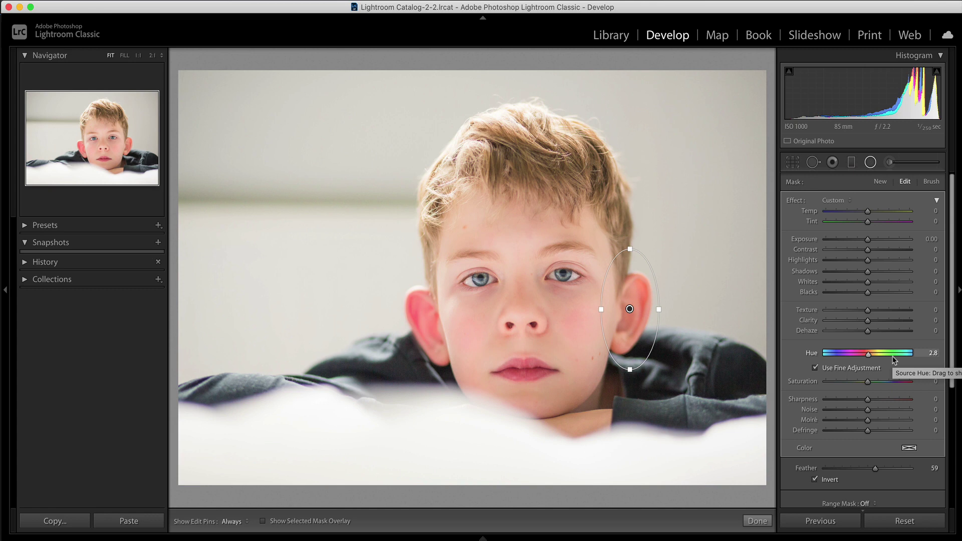
# Step: Apply the ear's radial filter adjustment with Done
pyautogui.click(758, 521)
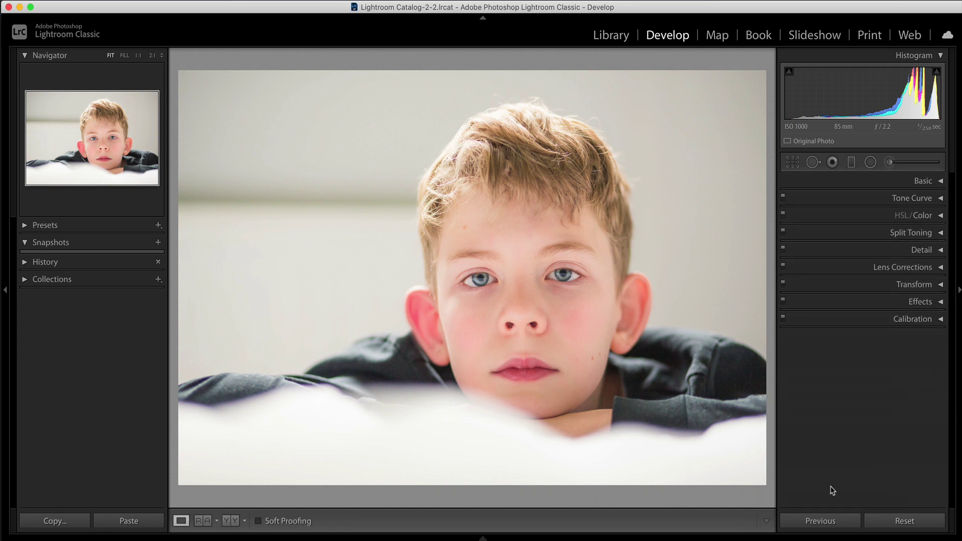